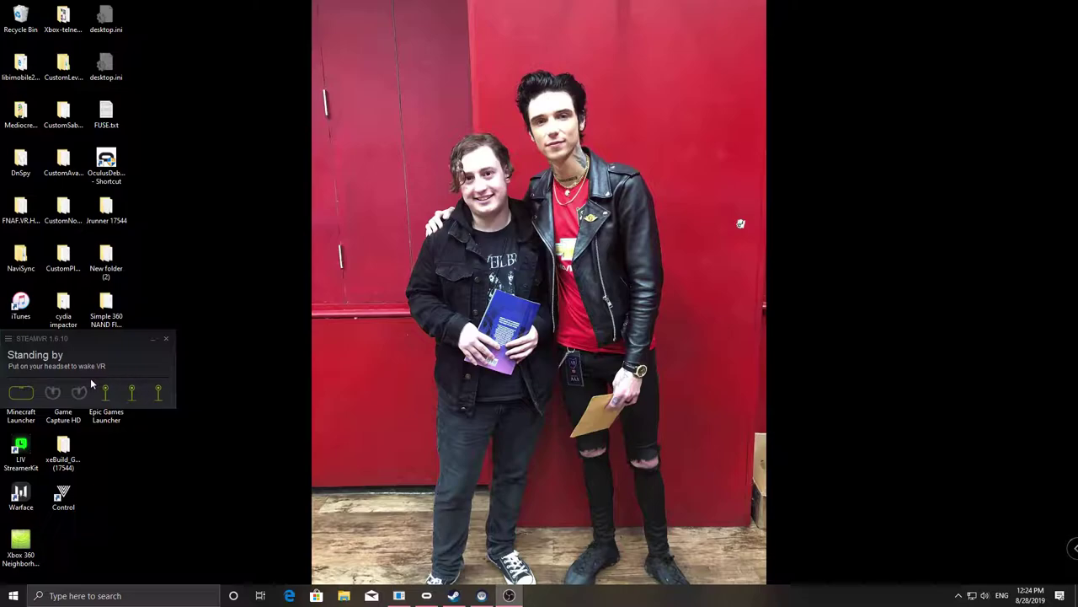
Step: Minimize the Steam window and launch Room Setup from SteamVR, keeping the status window clear of the setup area
left_click_drag(77, 338, 386, 399)
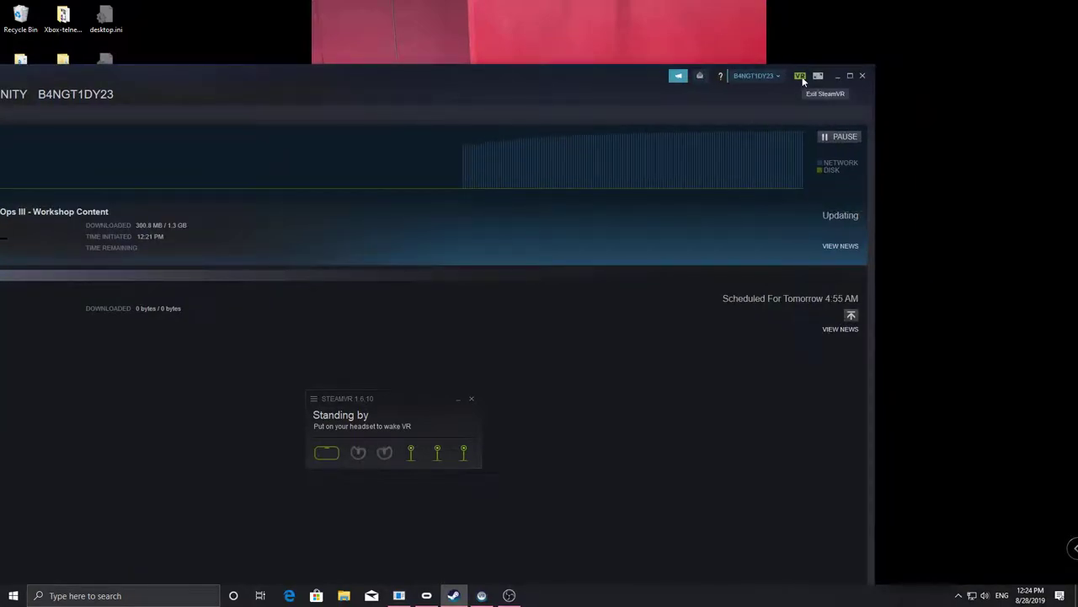
left_click(836, 76)
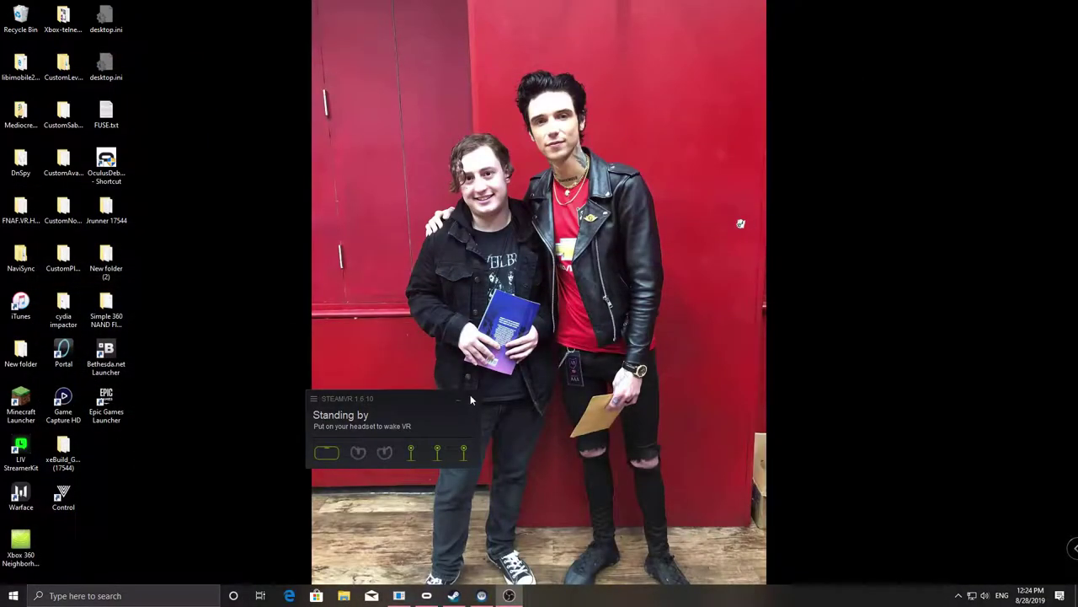
left_click(316, 399)
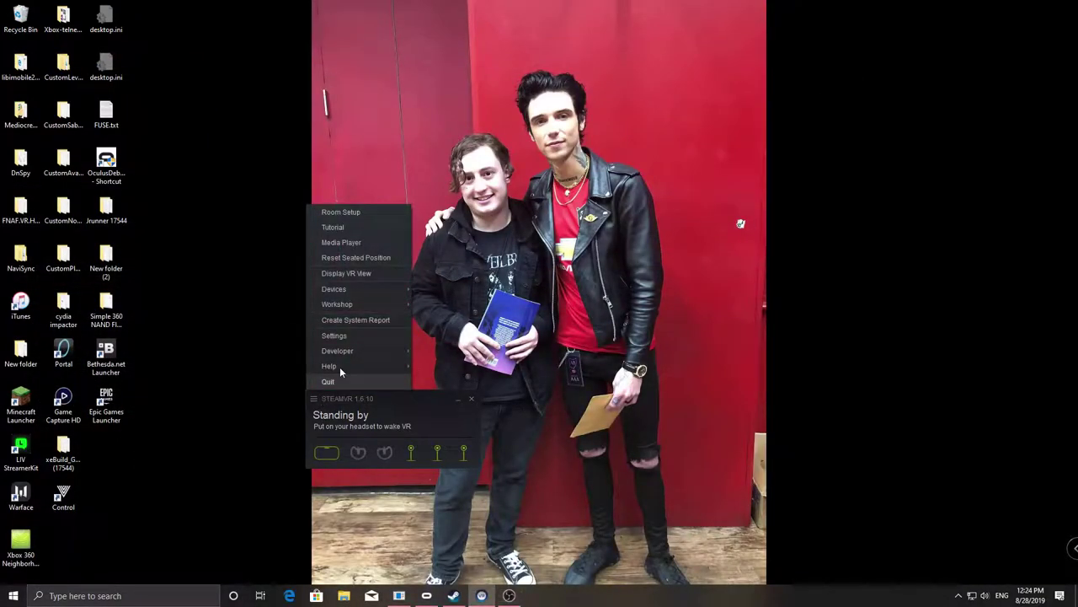
left_click(370, 212)
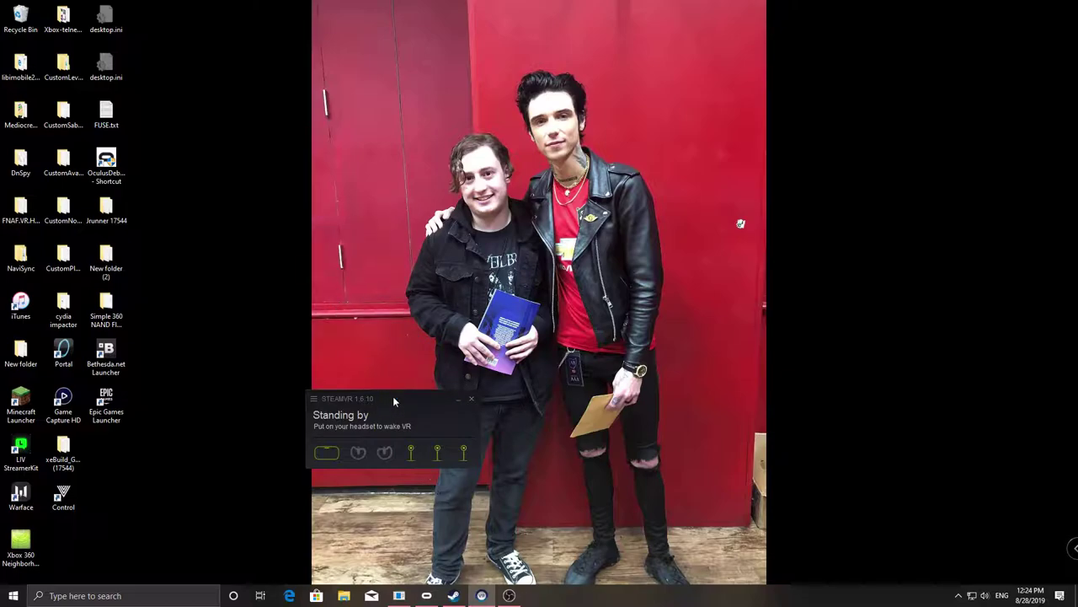
left_click_drag(393, 398, 110, 442)
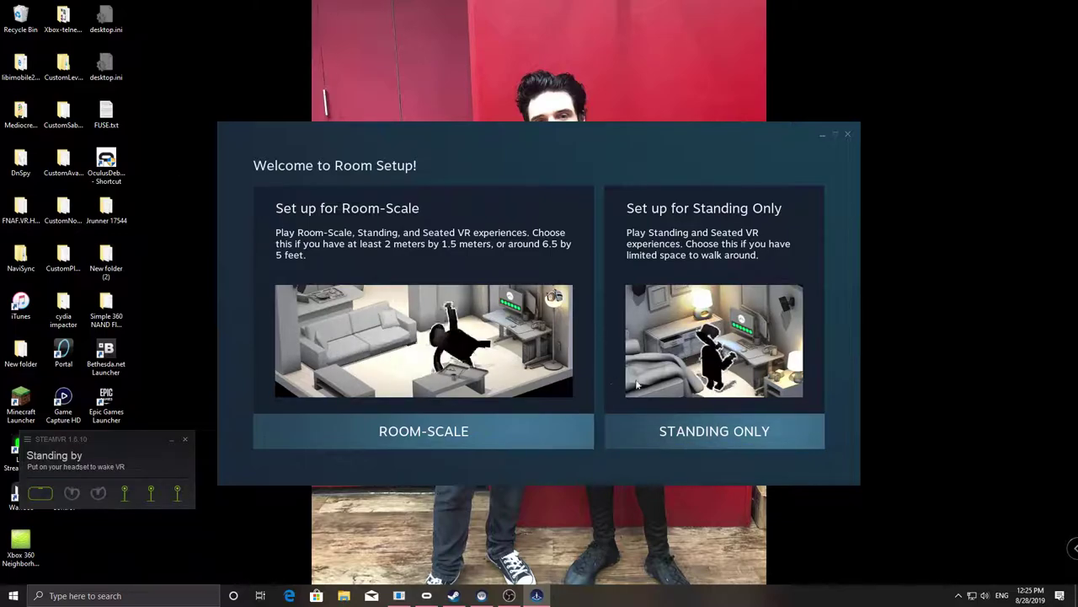
Step: Choose the Standing Only setup, establish headset tracking and calibrate the center of the play space
left_click(662, 438)
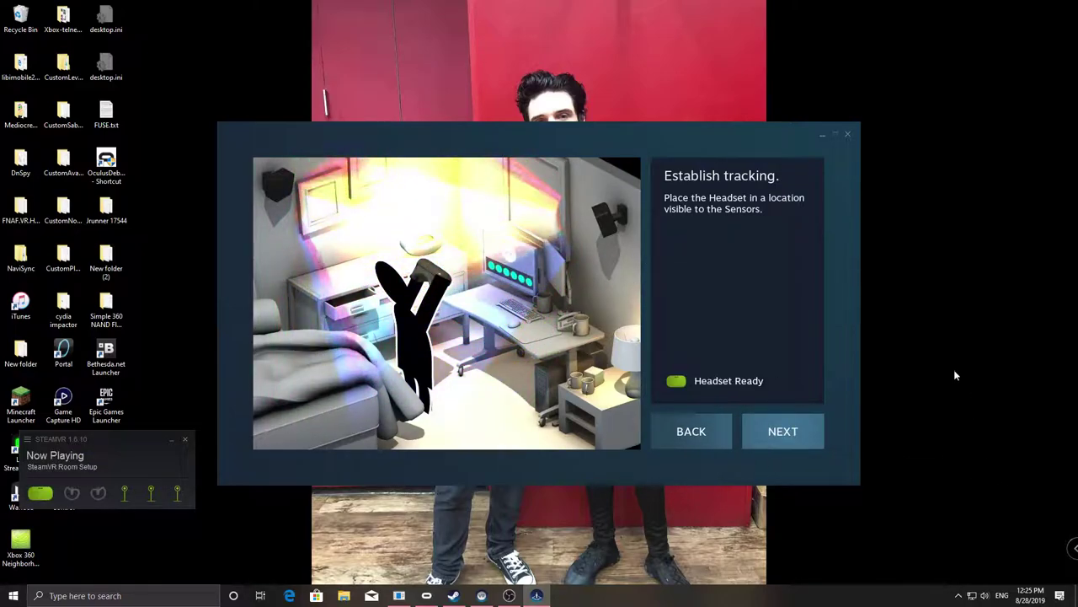
left_click(794, 433)
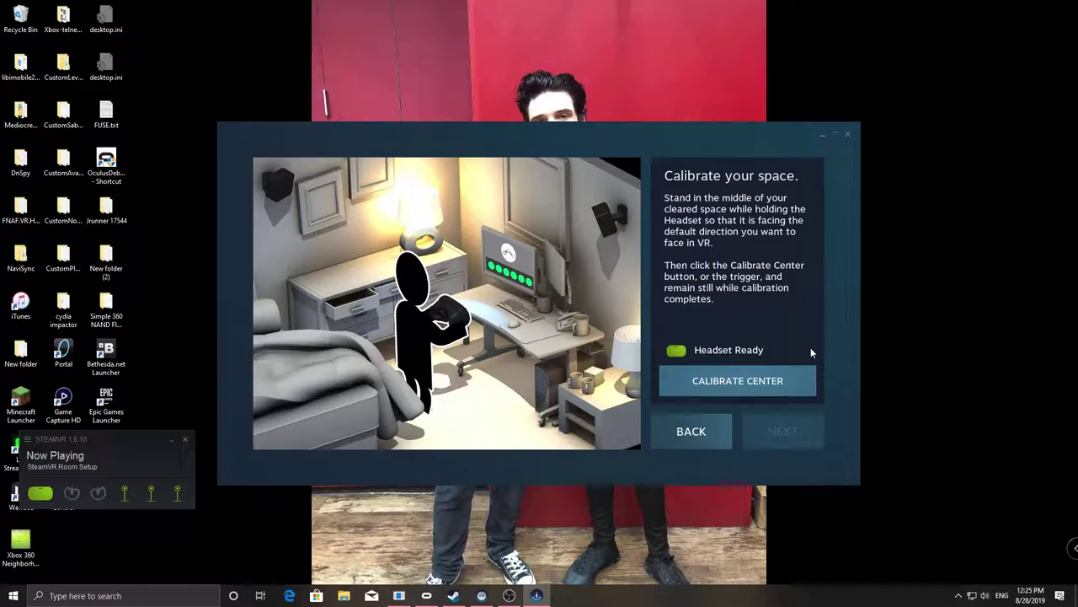
left_click(781, 376)
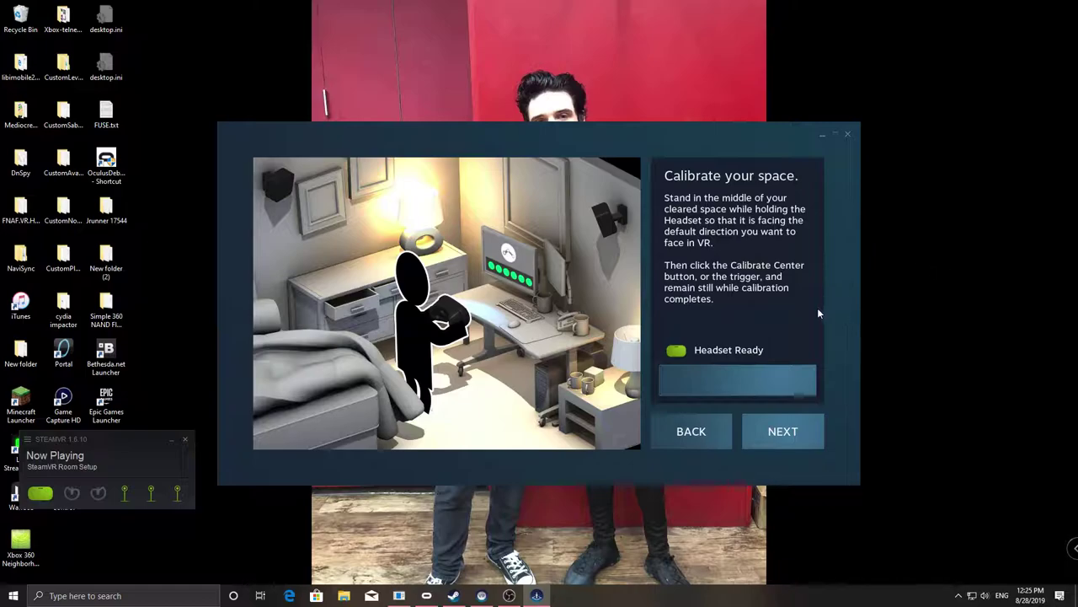
left_click(783, 430)
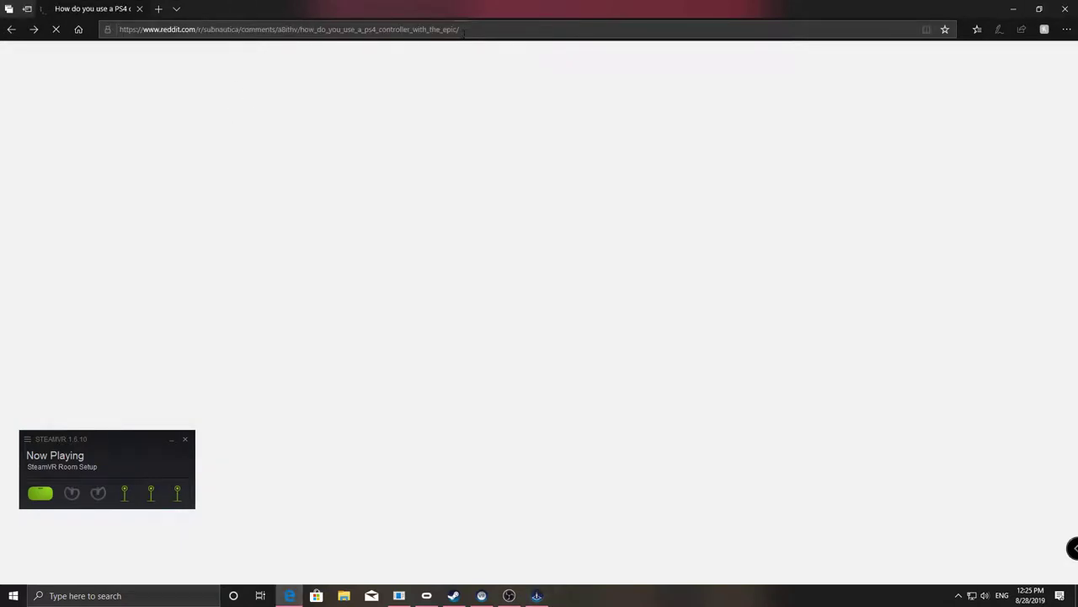
Step: Go to google.co.uk in the web browser
left_click(459, 29)
type("google.co.uk/")
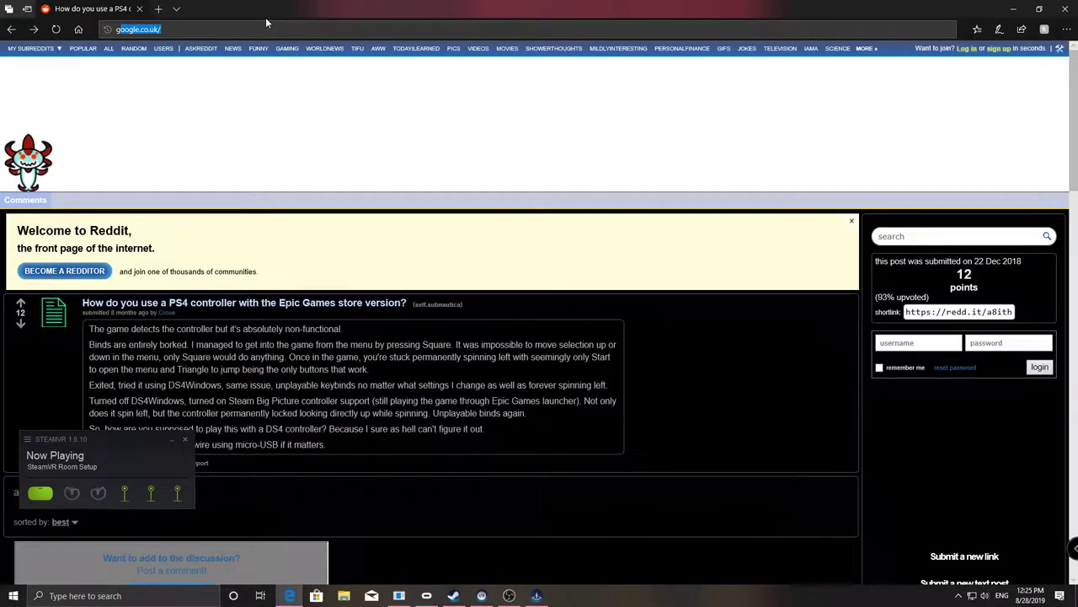
key("Return")
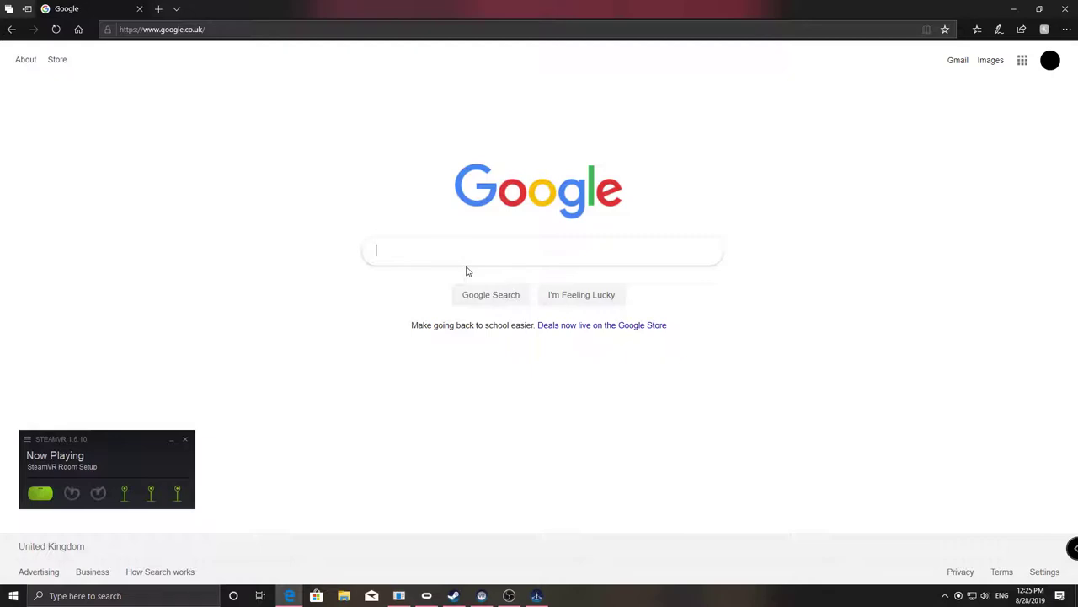
type("inch")
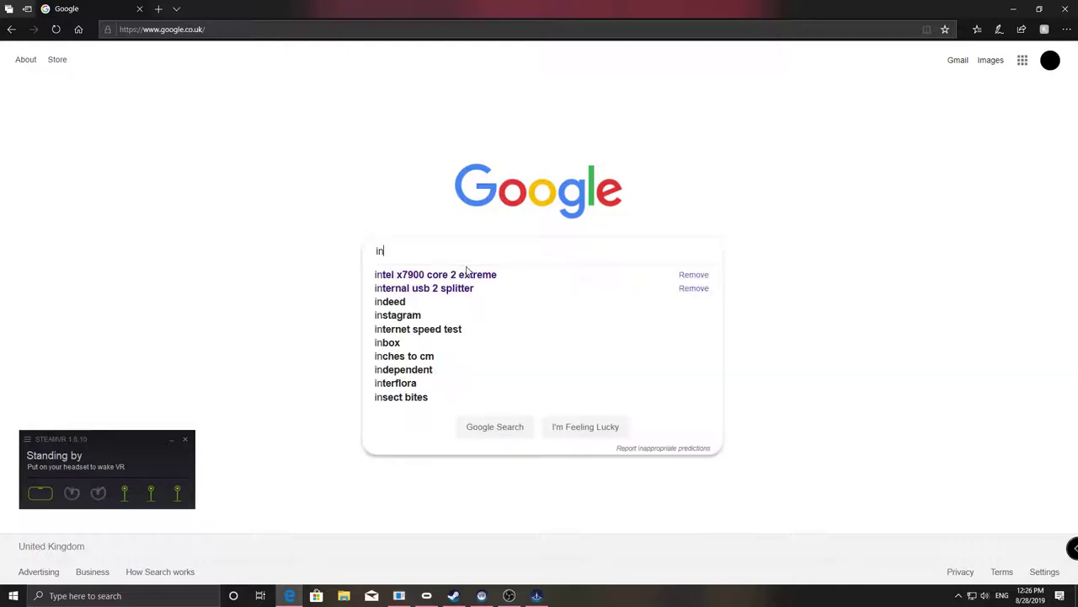
key("BackSpace")
key("BackSpace")
key("BackSpace")
key("BackSpace")
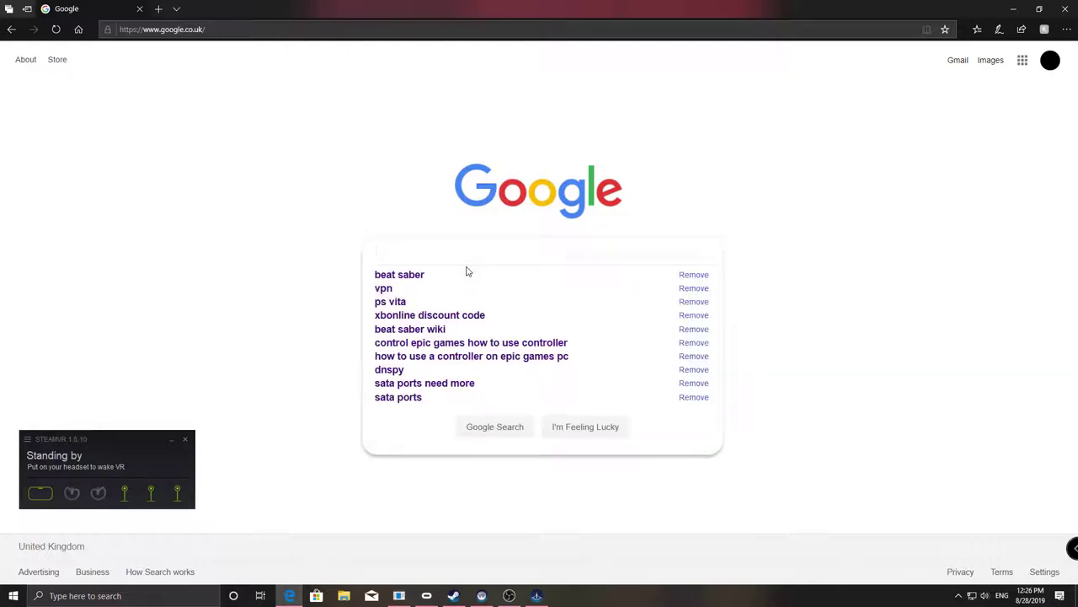
Step: Search Google for "5 foot 6 in cm" to find the height conversion
type("5")
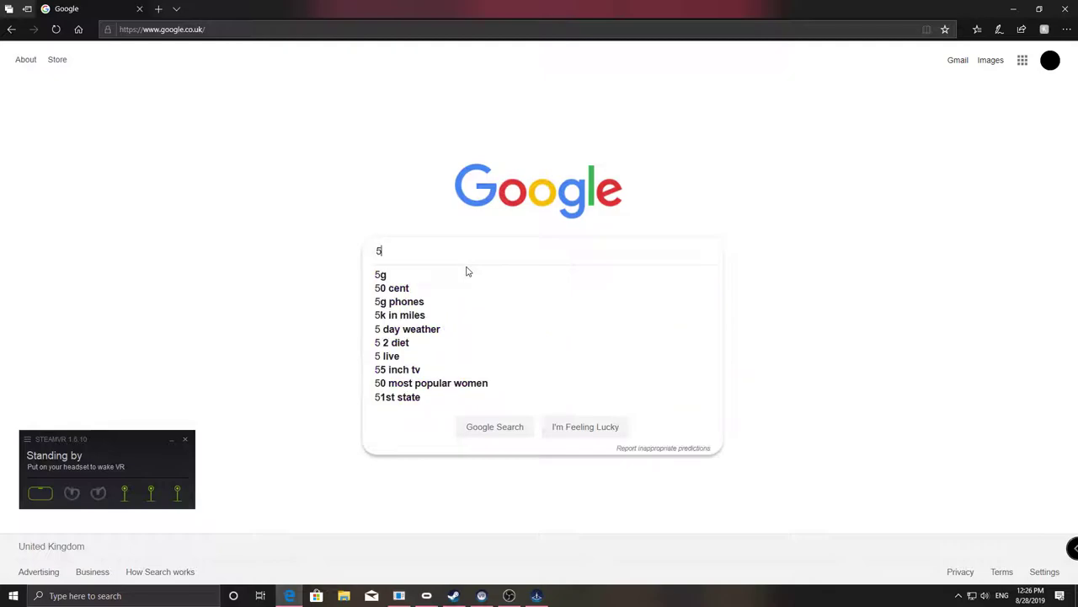
type(" foot")
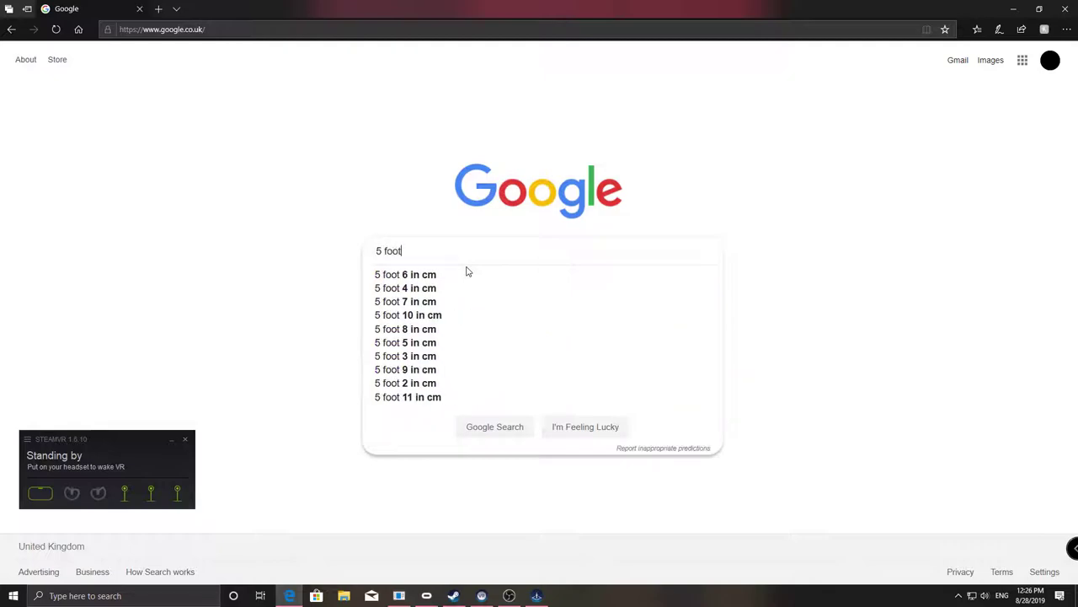
left_click(467, 273)
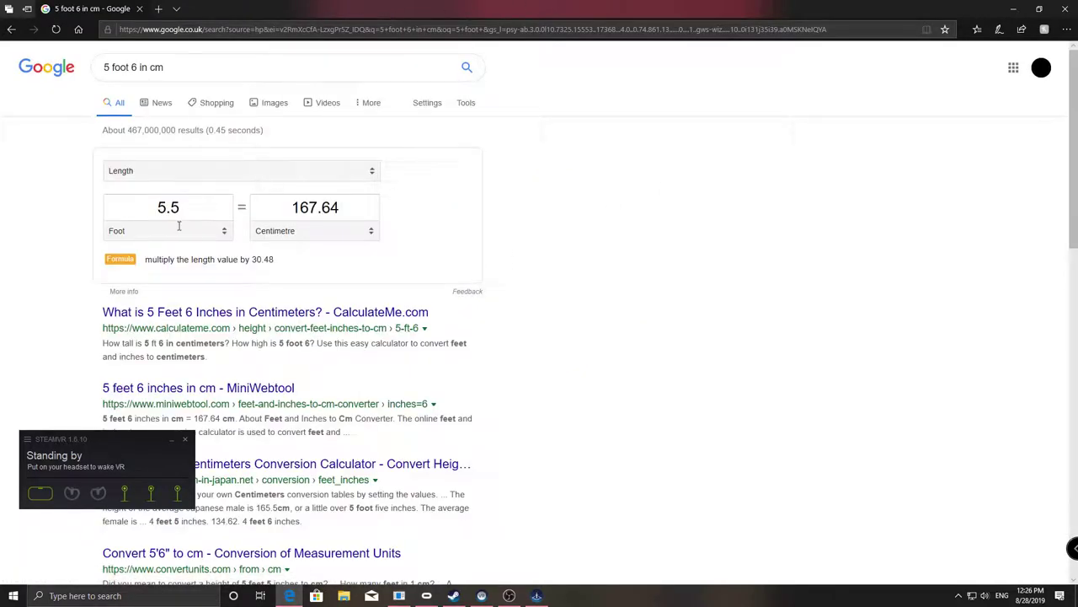
Step: Convert 5.6 feet to centimetres in the length converter
left_click_drag(274, 259, 144, 270)
left_click(146, 269)
left_click(339, 207)
left_click(155, 208)
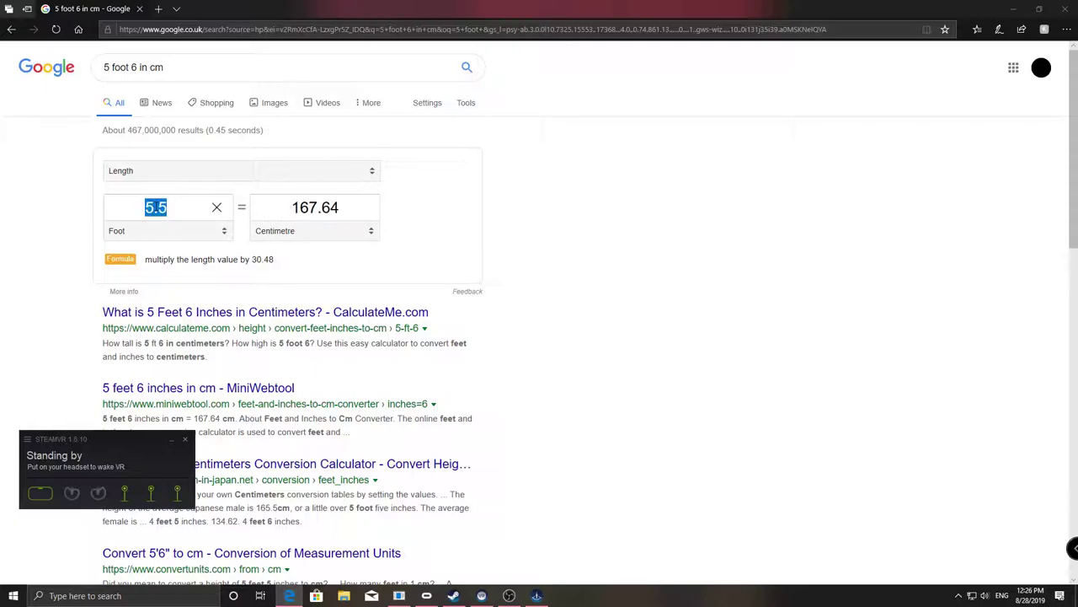
left_click(173, 211)
double_click(171, 213)
key("BackSpace")
type("5")
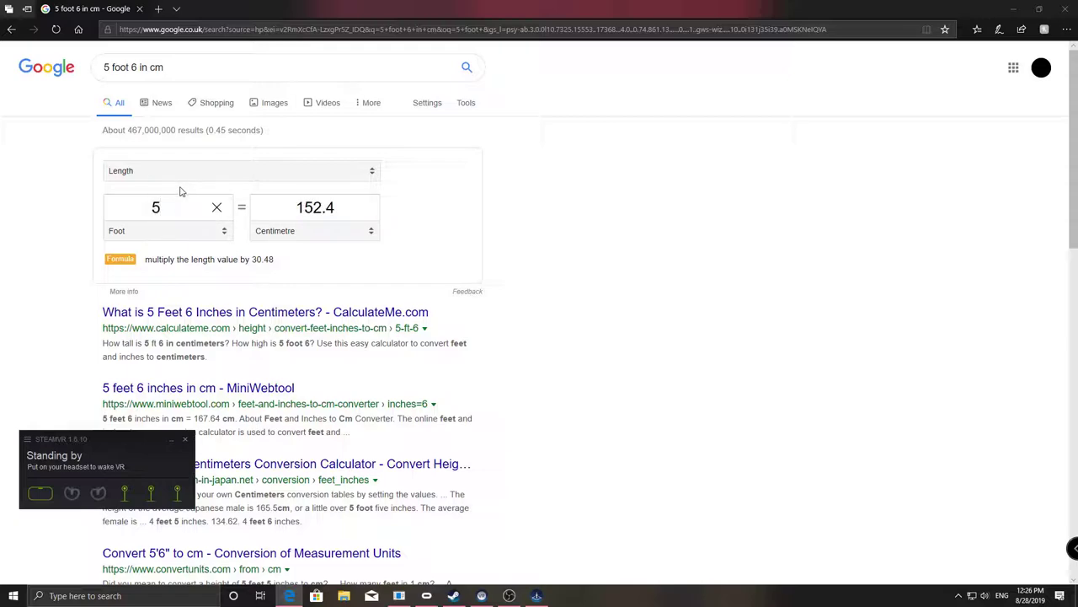
type(".6")
key("ctrl+a")
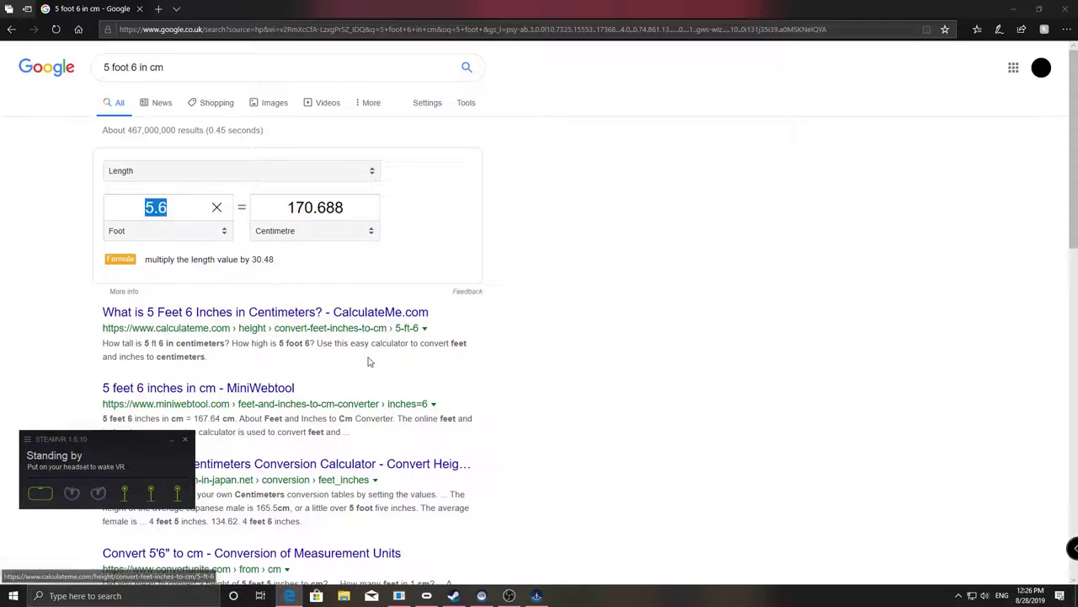
Step: Switch back to Room Setup, set the headset height to 170 cm, calibrate the floor and finish the setup
left_click(536, 596)
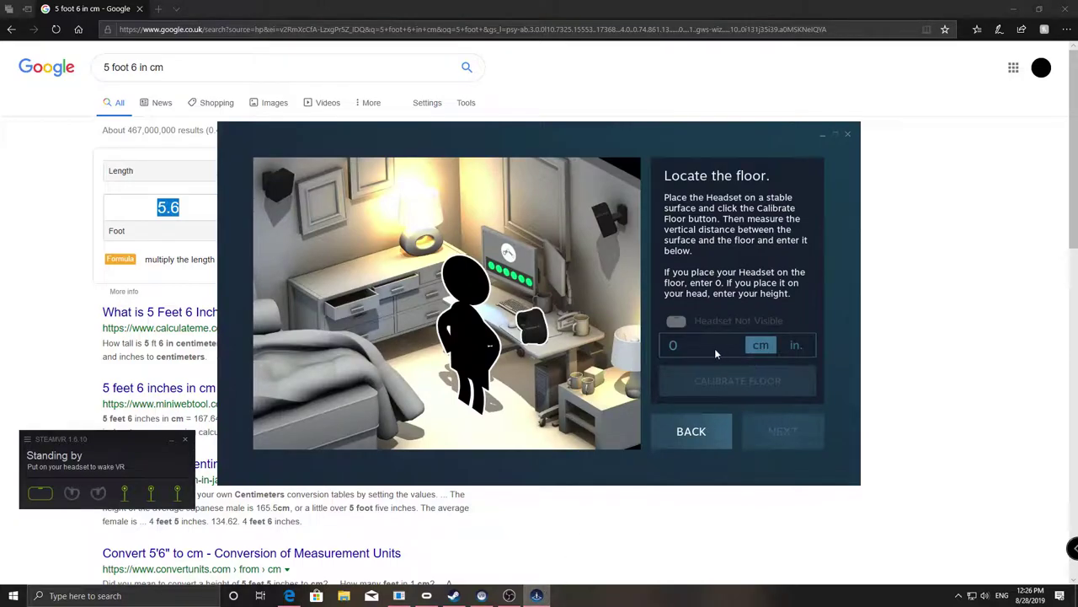
double_click(671, 347)
type("170")
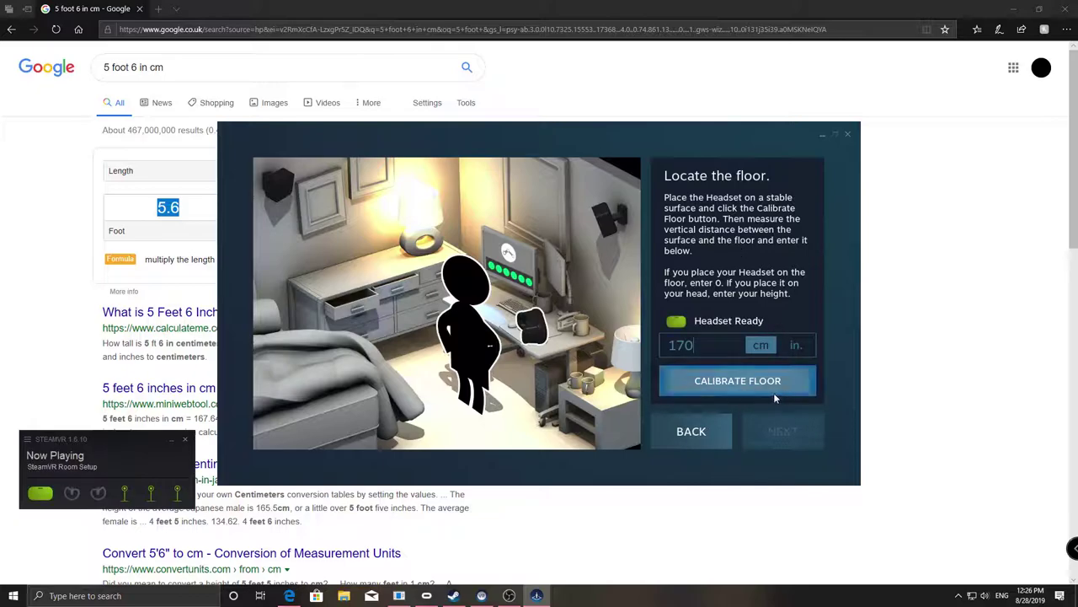
left_click(774, 386)
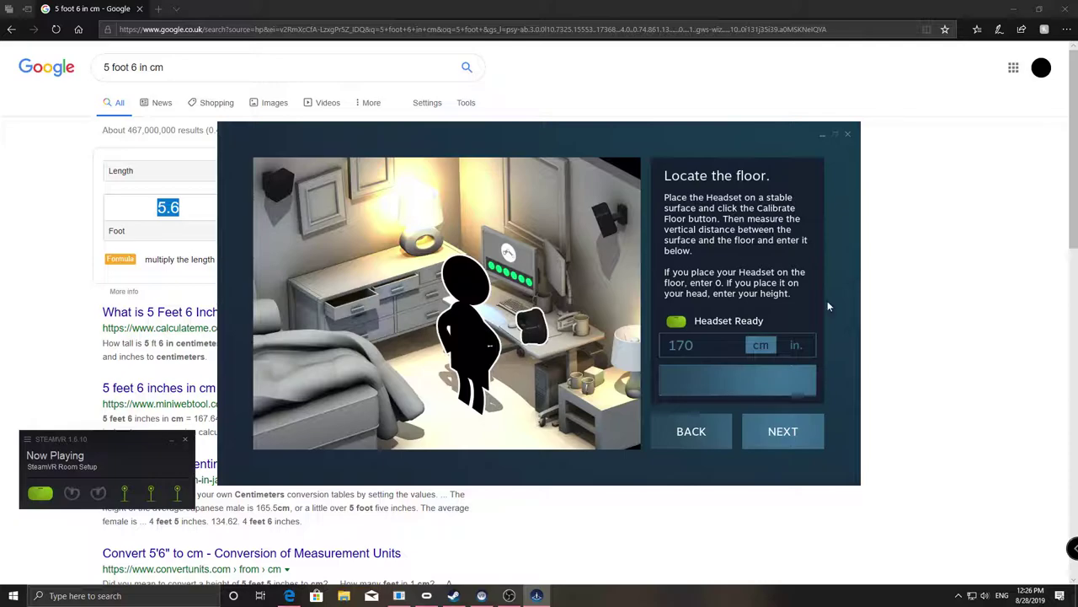
left_click(790, 432)
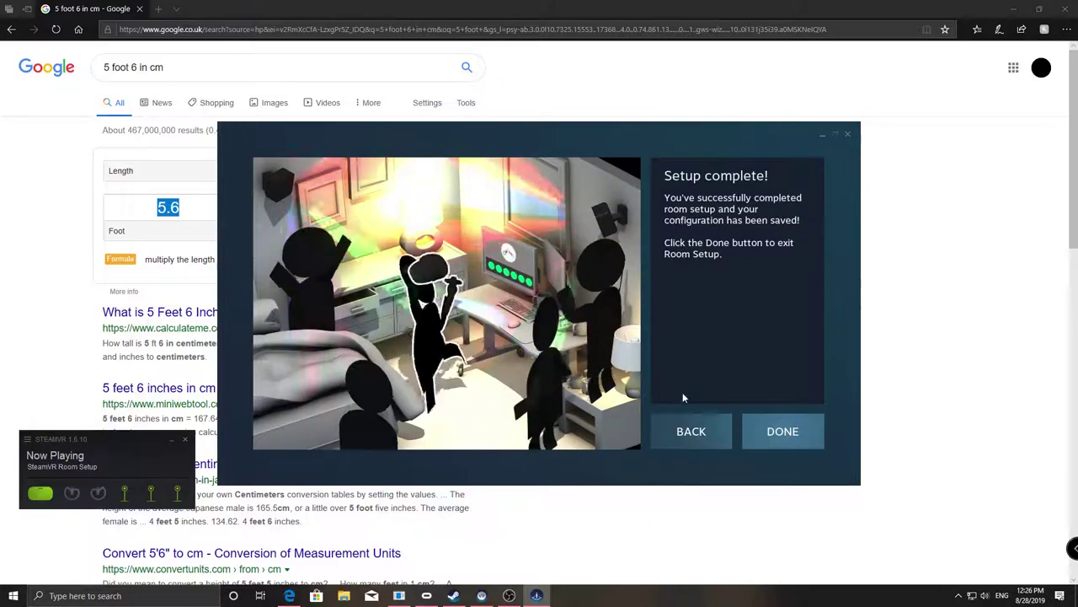
left_click(780, 431)
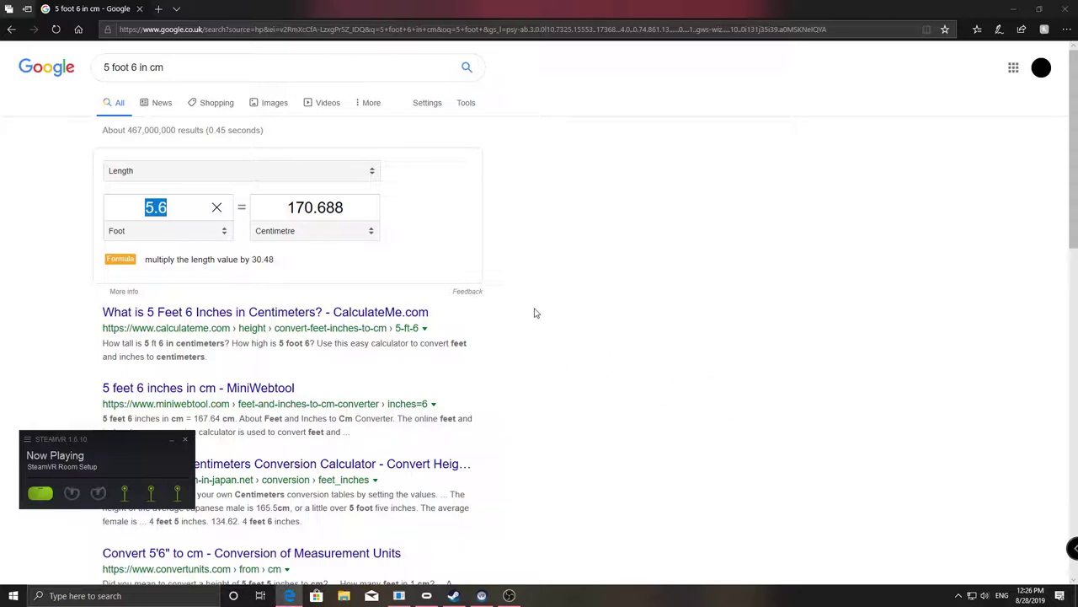
Step: Minimize the browser and close SteamVR
left_click(1014, 8)
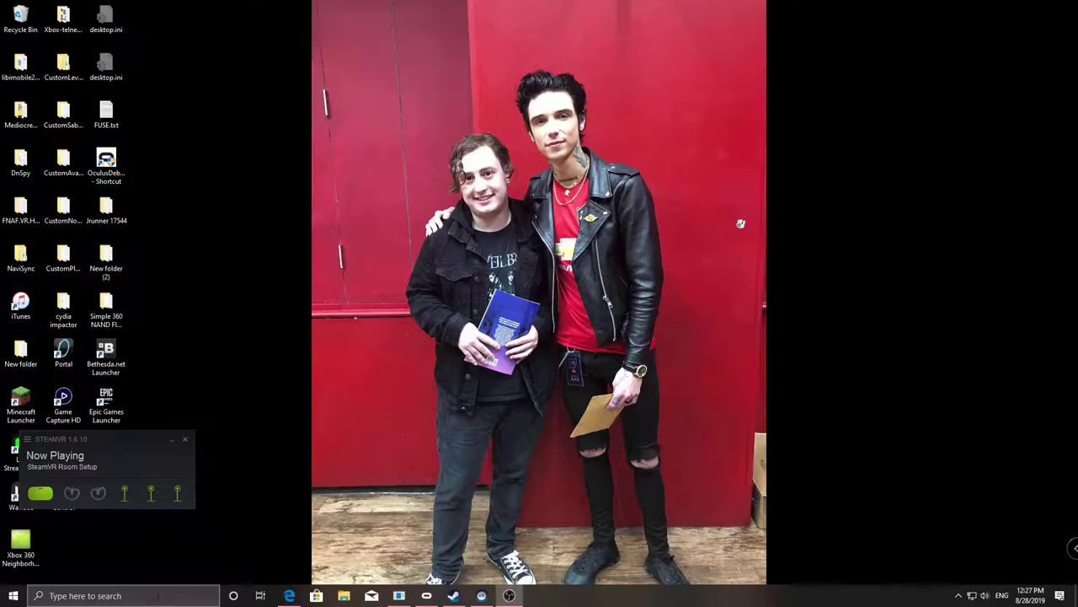
left_click(185, 439)
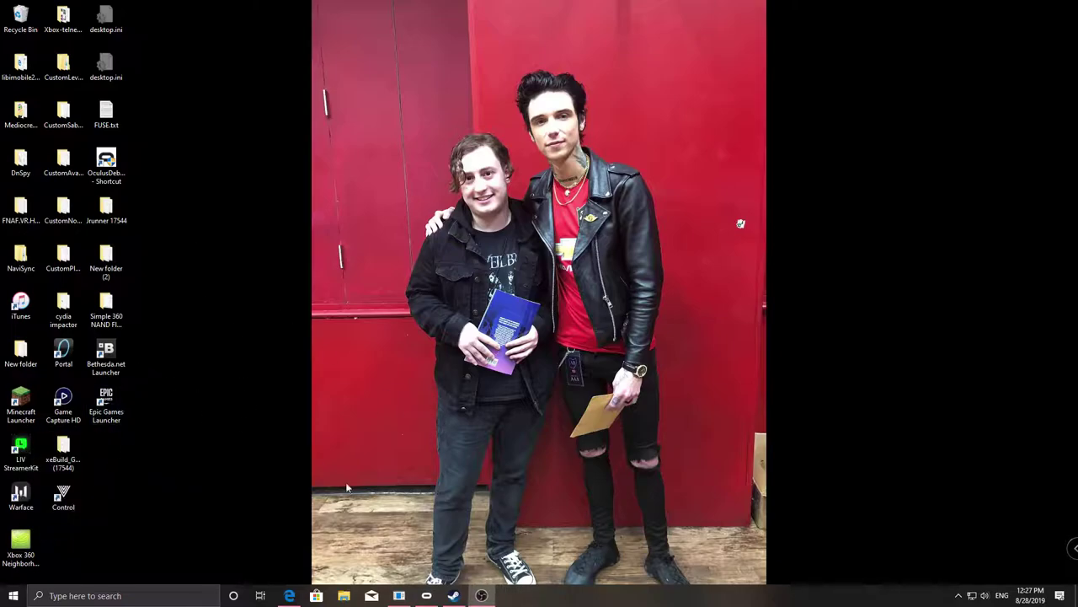
Step: Switch to the Oculus app, start Beat Saber from the library and maximize the Oculus Mirror window
left_click(427, 596)
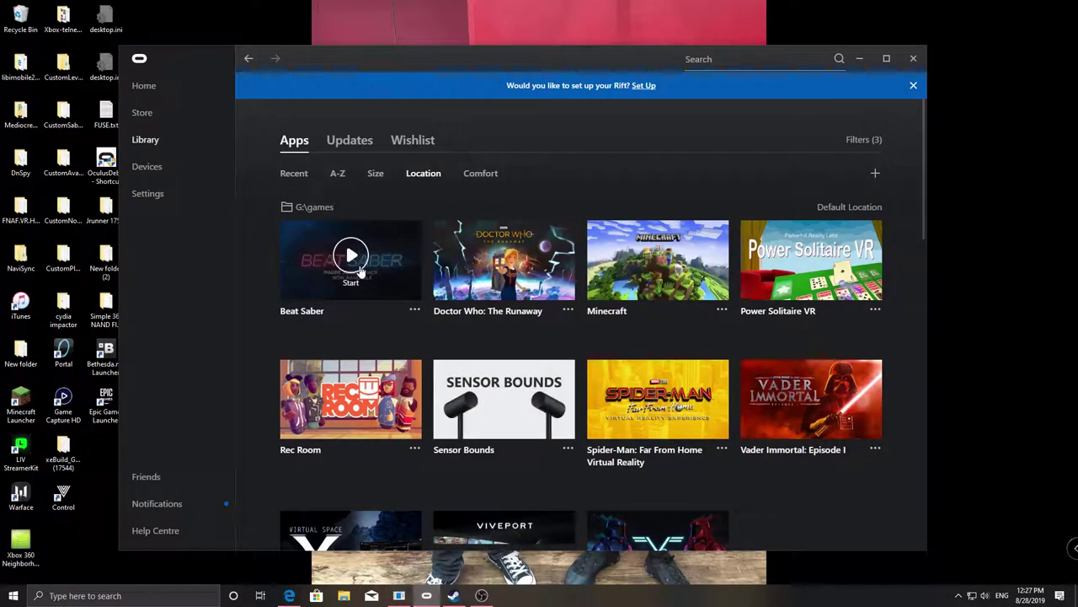
left_click(426, 596)
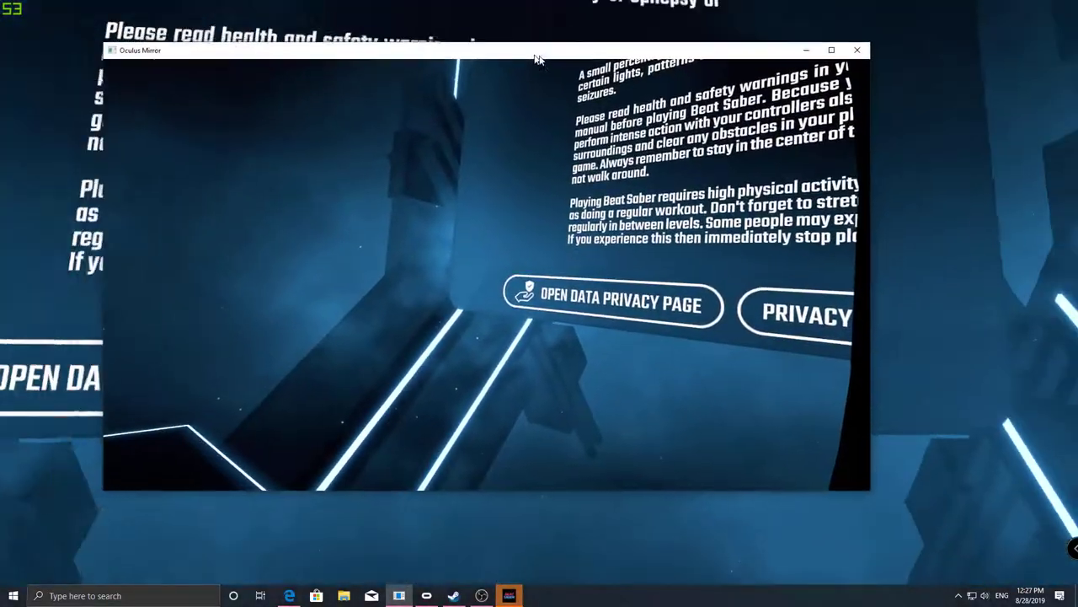
left_click_drag(537, 59, 813, 67)
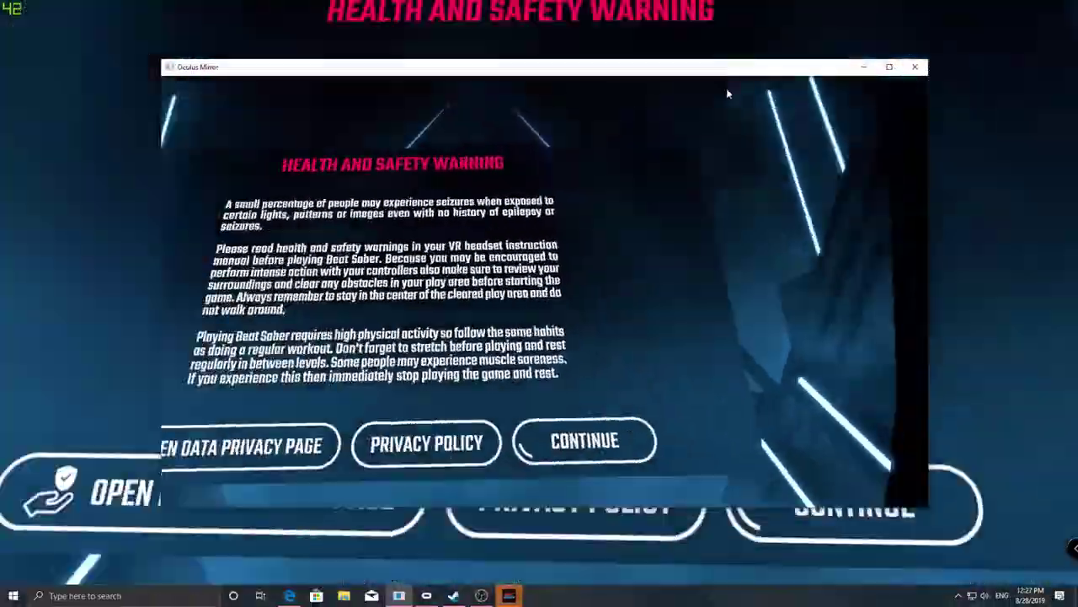
left_click(889, 67)
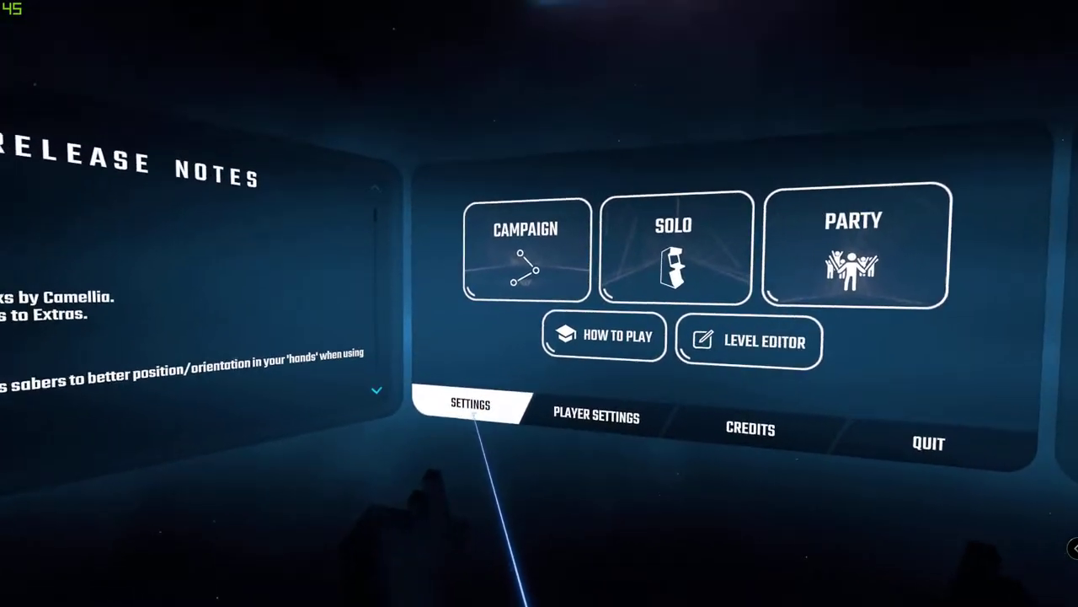
Step: Examine the Smooth Camera and Room Adjust pages in Beat Saber's settings, leaving without applying changes
left_click(472, 406)
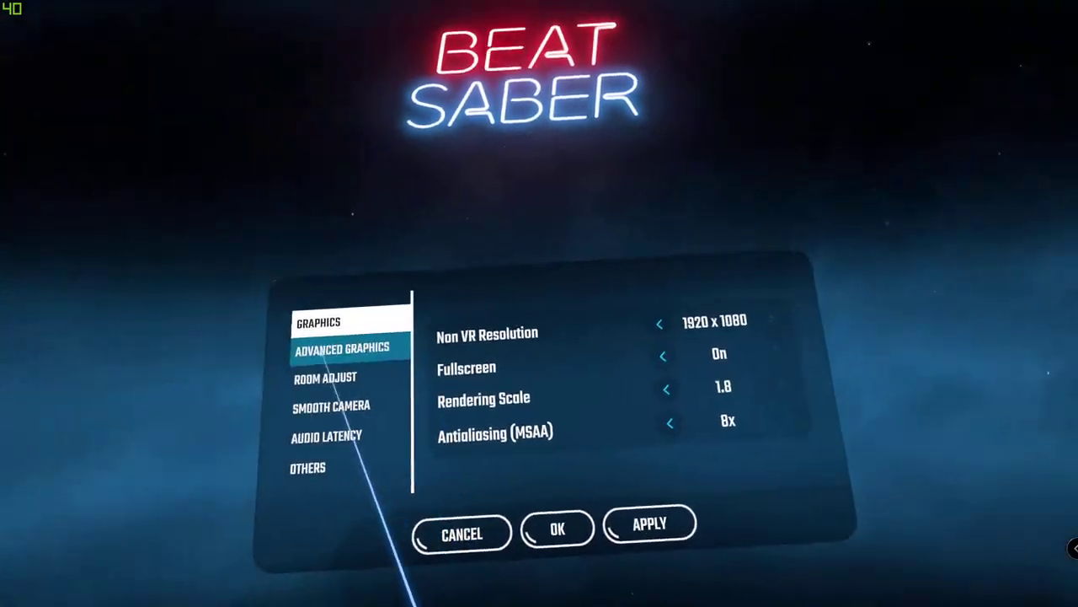
left_click(325, 352)
left_click(425, 369)
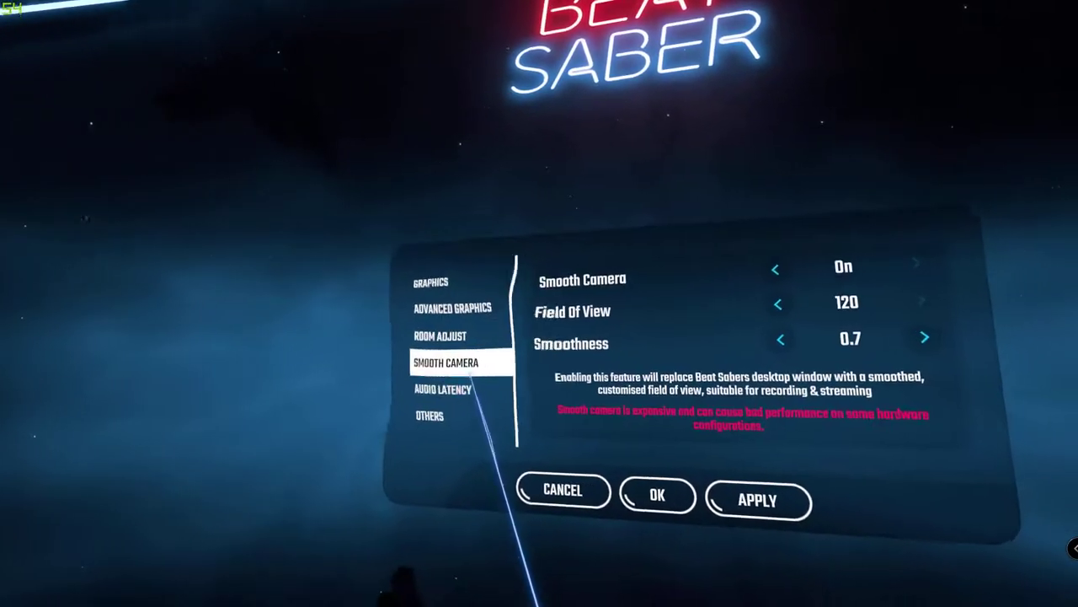
left_click(459, 336)
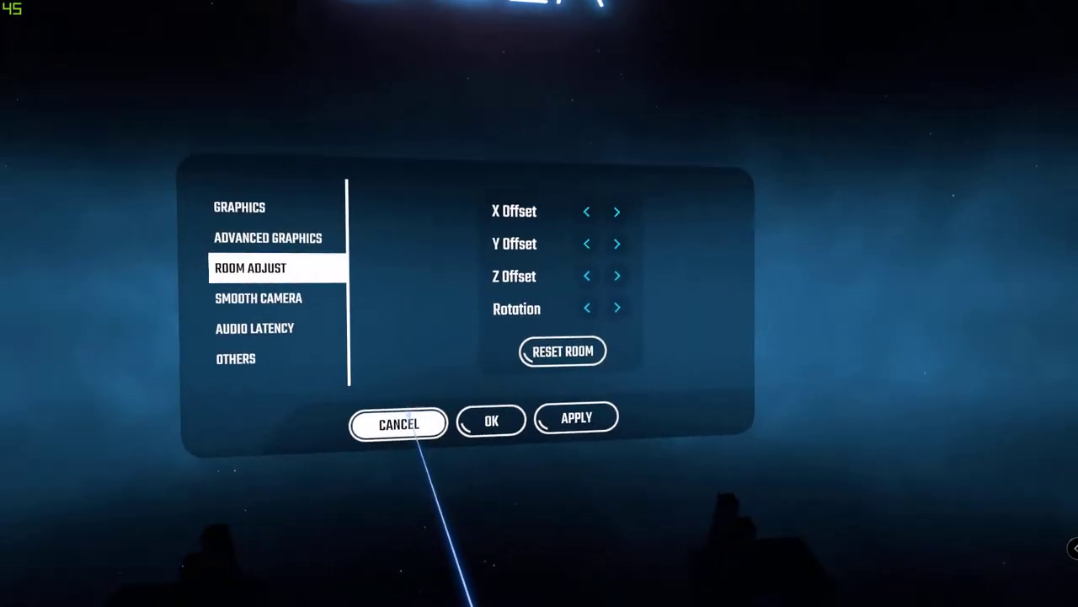
left_click(397, 424)
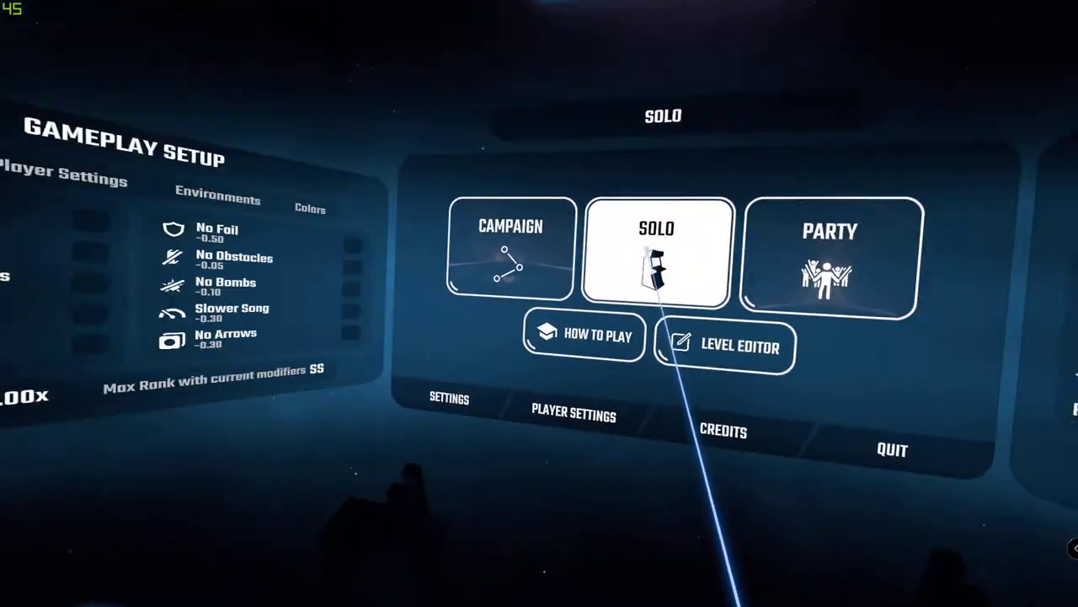
Step: Enter Solo mode and open the Player Settings in Gameplay Setup
left_click(649, 254)
left_click(533, 229)
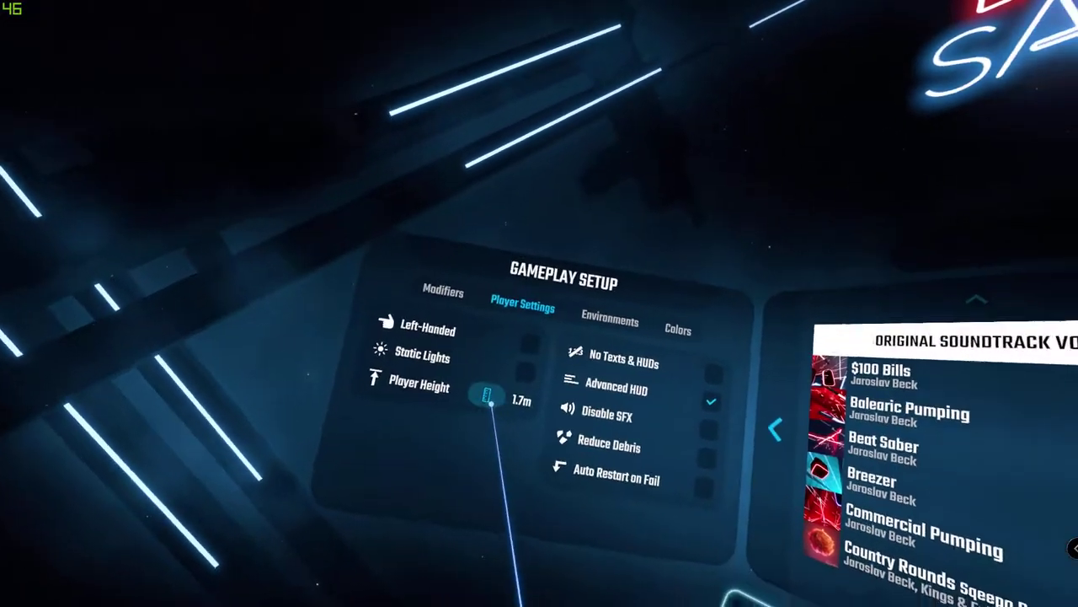
Step: Re-measure the player height at 1.1 m and try it out by playing the Beat Saber song on Expert+
left_click(537, 351)
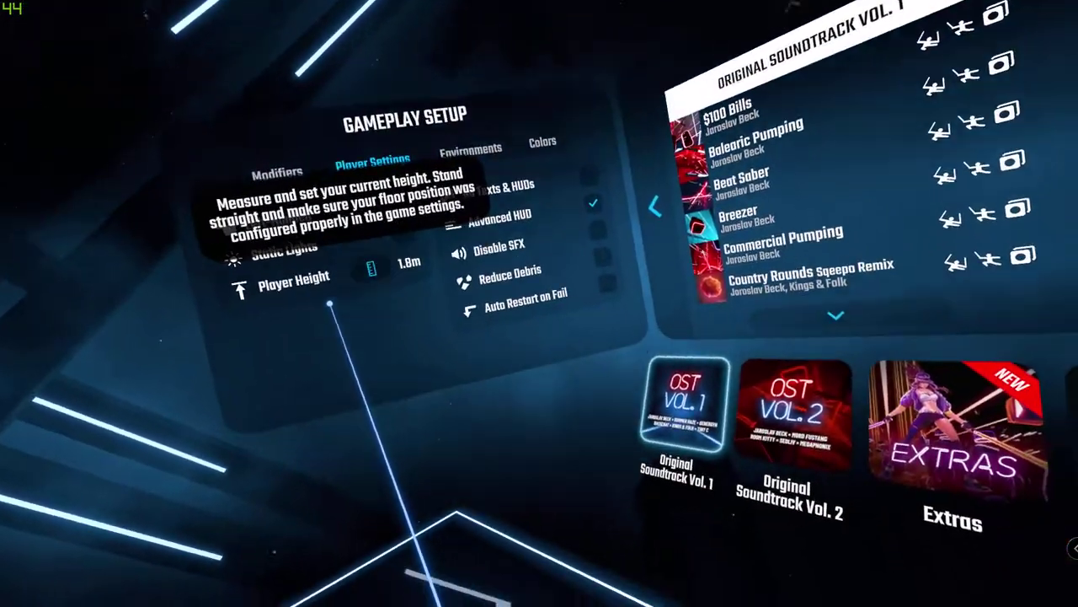
left_click(475, 370)
left_click(371, 217)
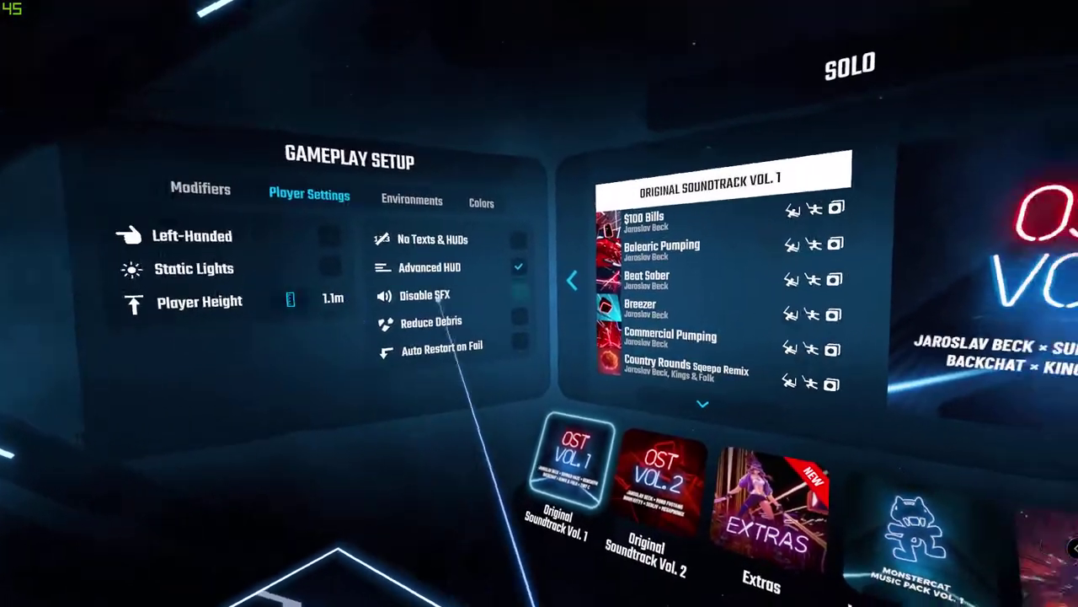
left_click(647, 278)
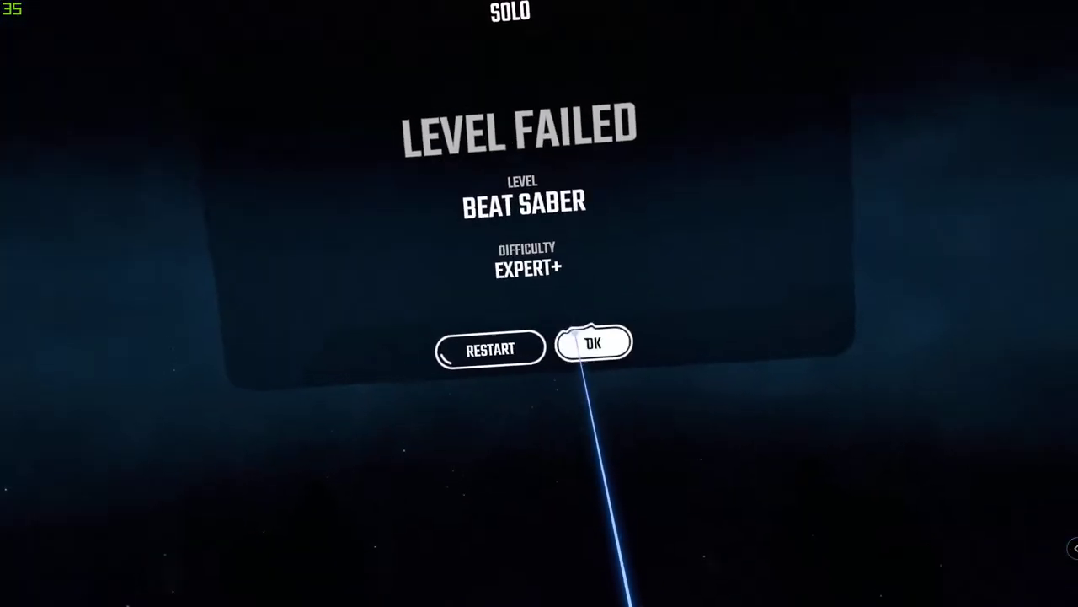
left_click(578, 205)
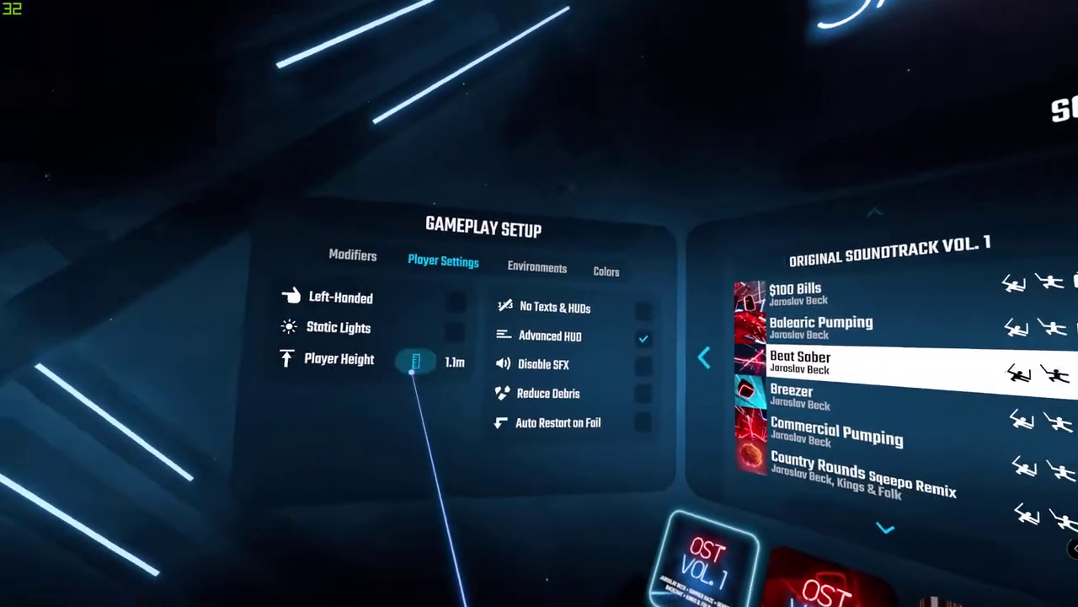
Step: Re-measure the player height in the Player Settings until it is set to 1.8 m, keeping Static Lights off
left_click(415, 361)
left_click(455, 329)
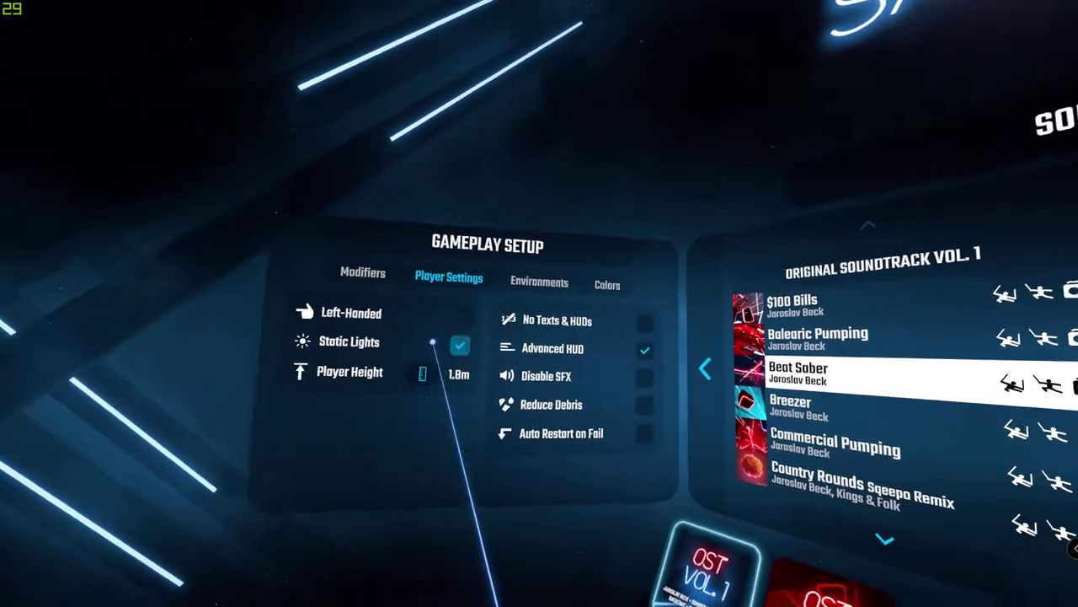
left_click(459, 346)
left_click(423, 373)
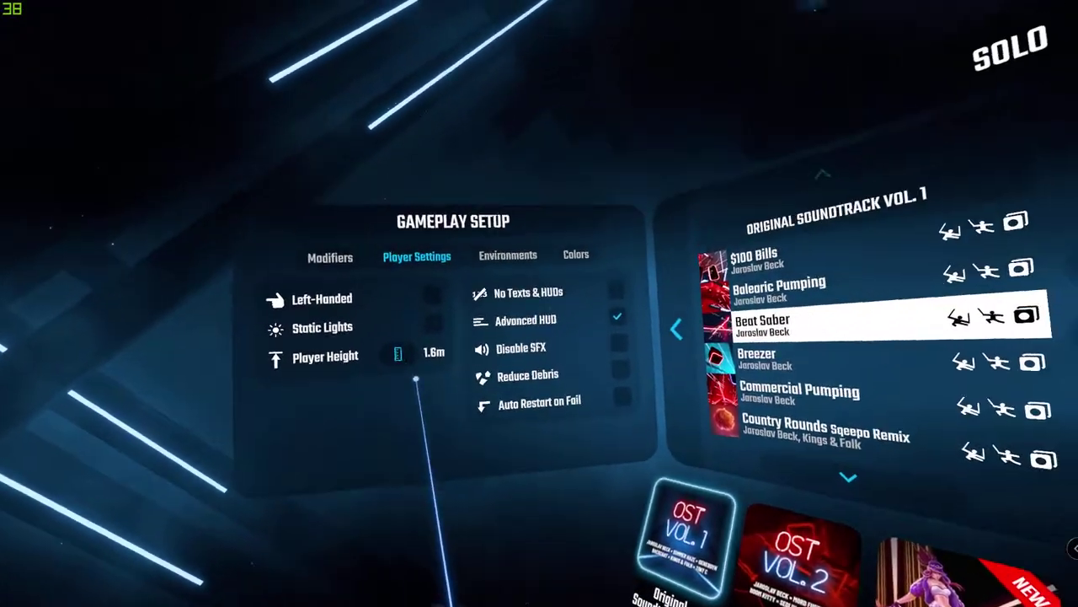
left_click(397, 354)
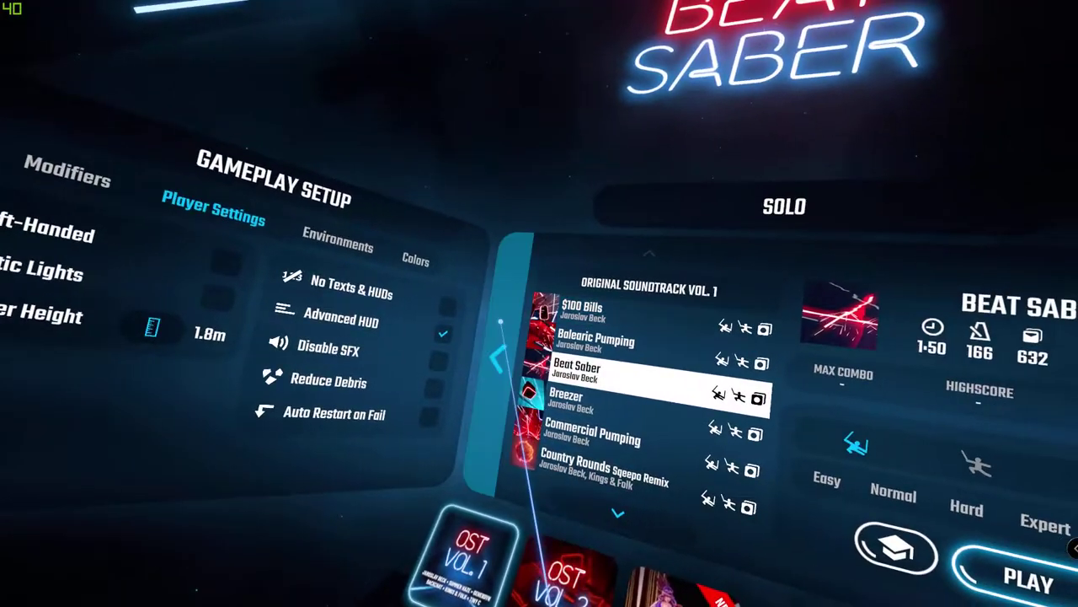
Step: Leave Solo mode, reset the room in the Room Adjust settings and accept, then recheck the settings and return to the main menu
left_click(498, 360)
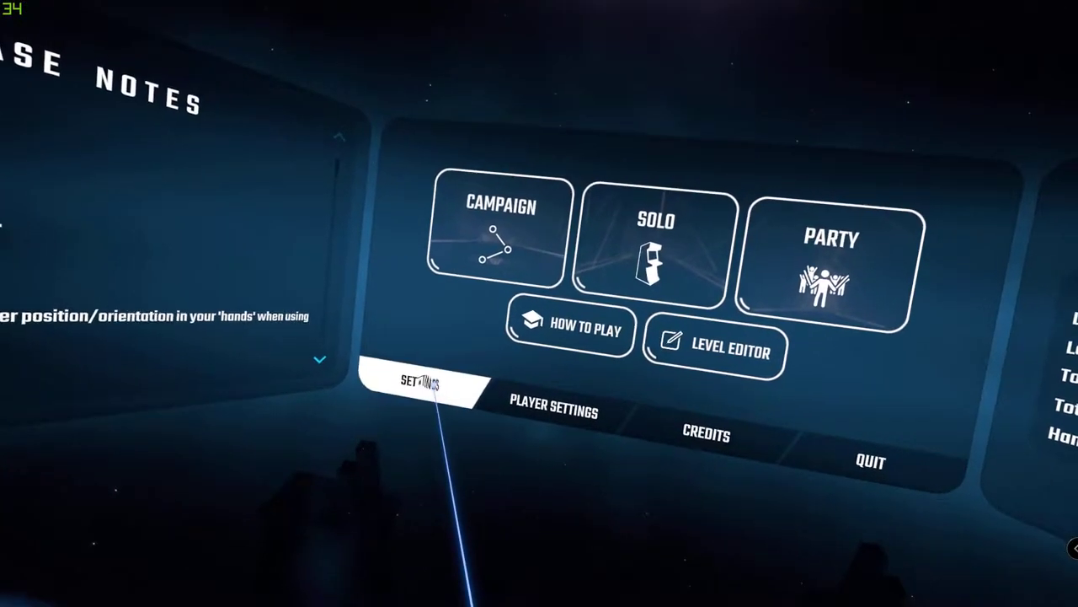
left_click(436, 383)
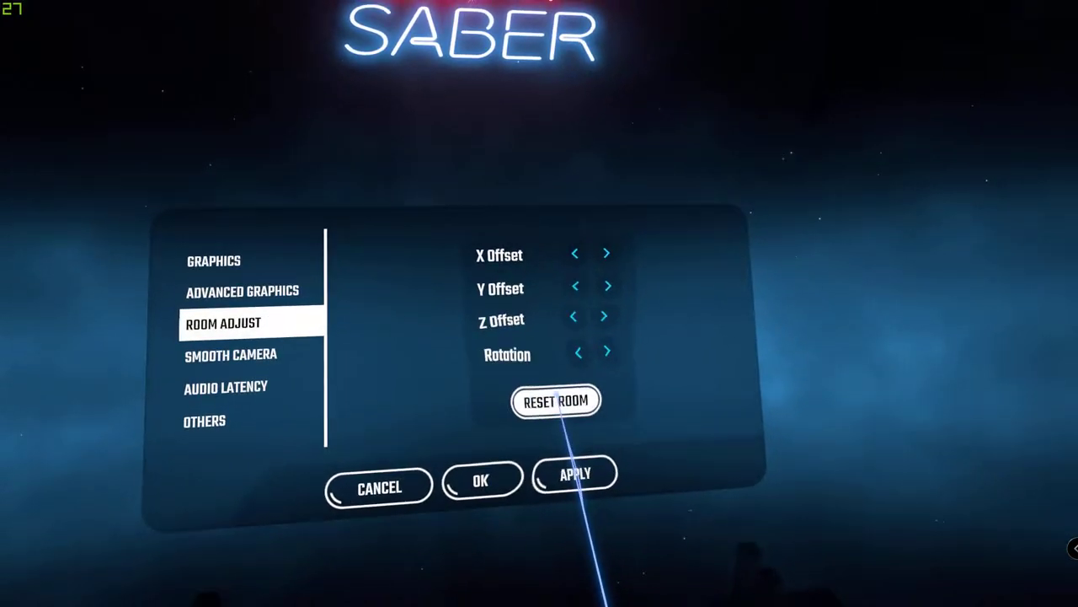
left_click(555, 369)
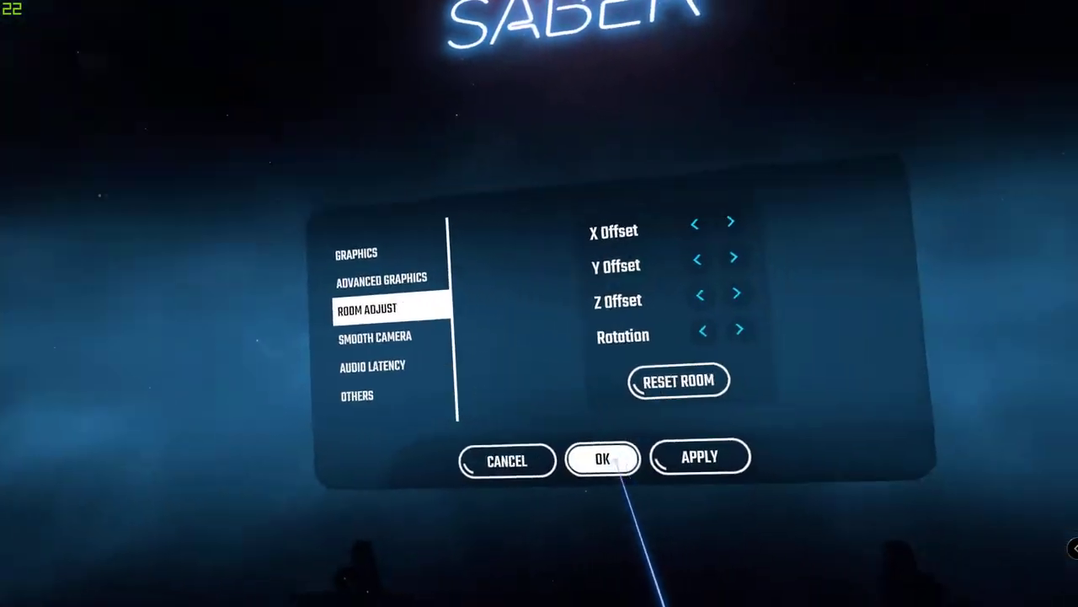
left_click(909, 513)
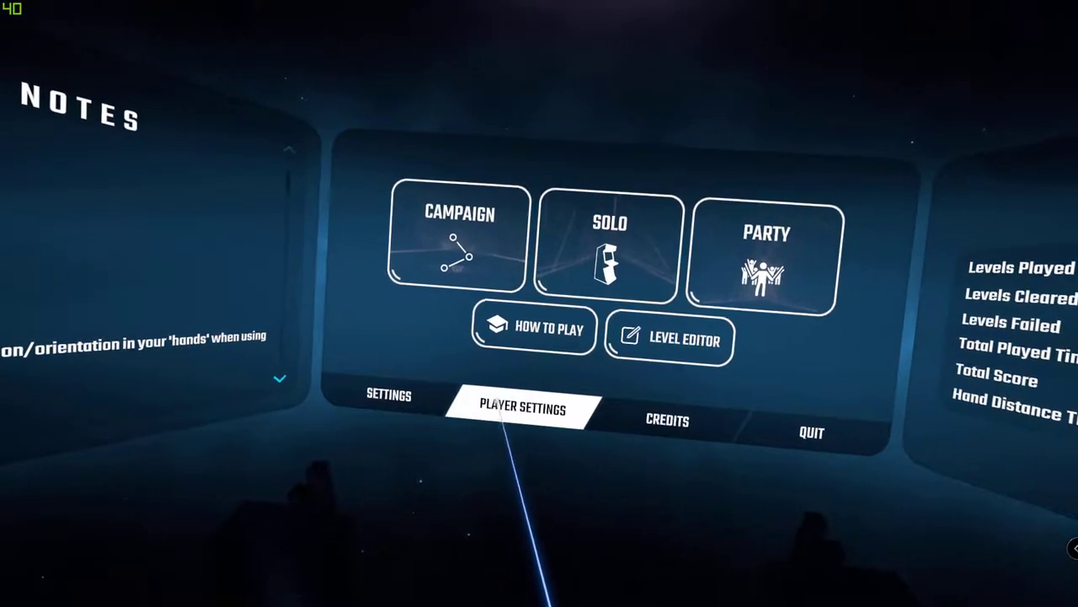
left_click(377, 396)
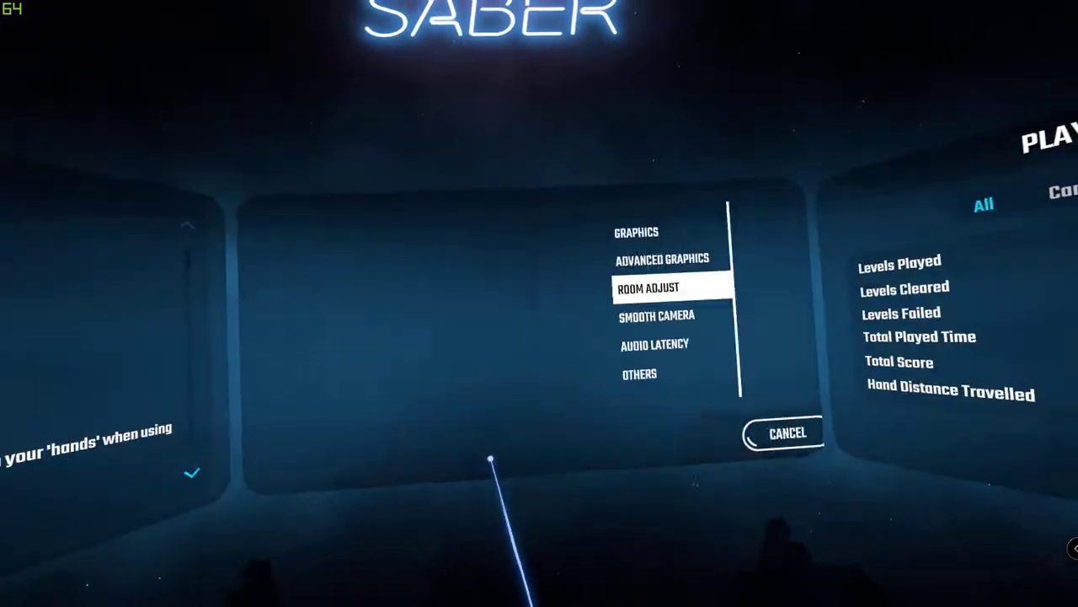
left_click(476, 443)
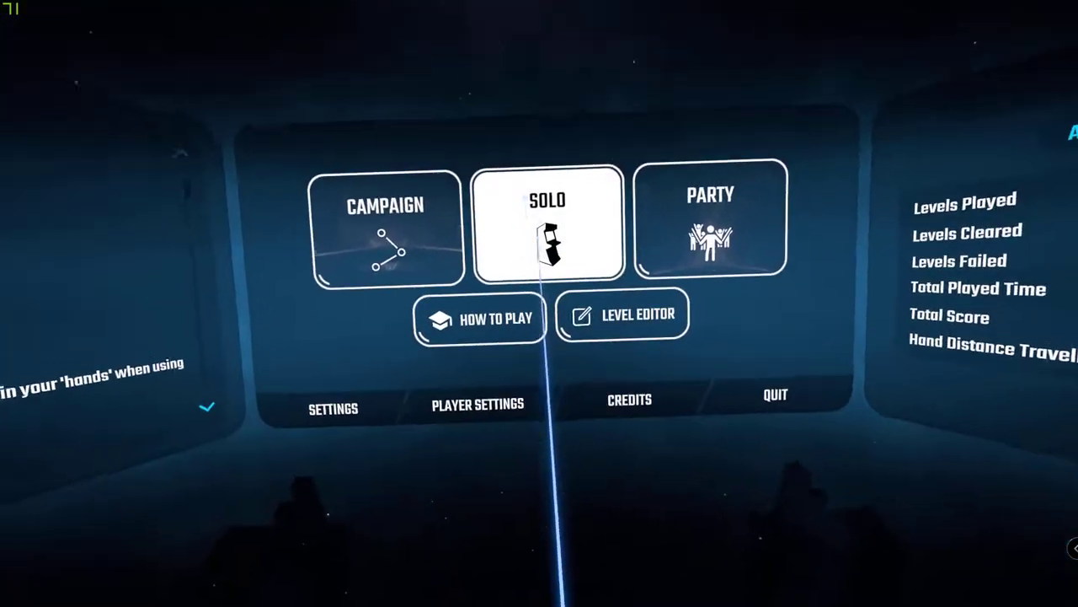
Step: Enter Solo mode and open the Custom Levels collection
left_click(539, 266)
left_click(462, 236)
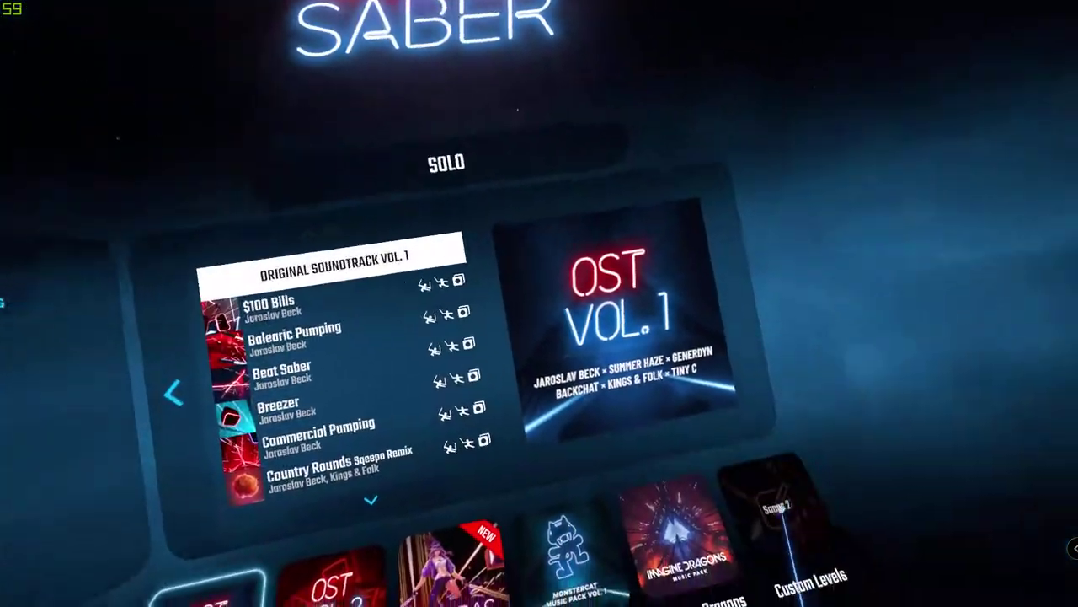
left_click(614, 458)
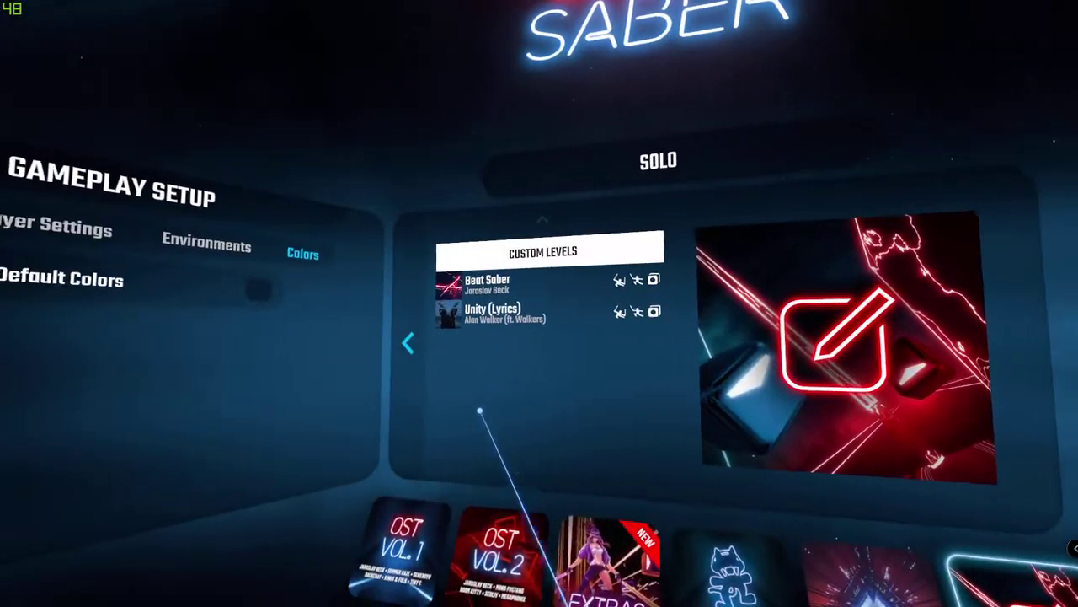